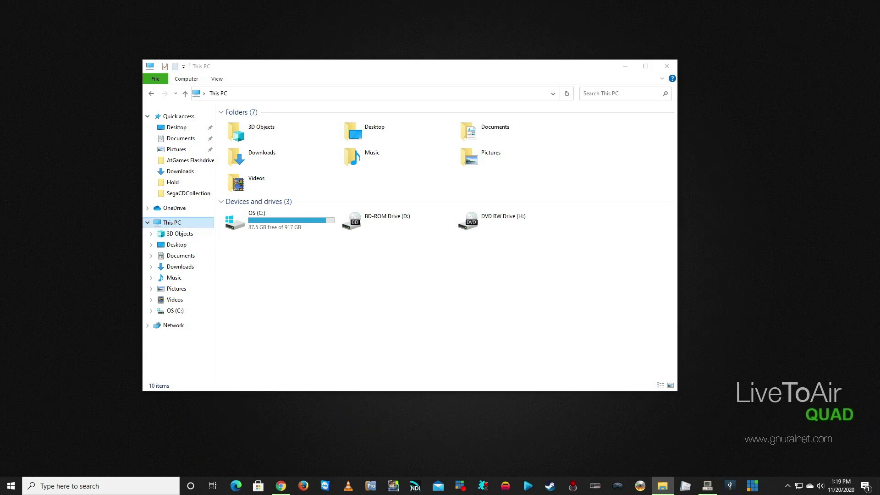
Open Computer Management from This PC and select Disk 1's 114.41 GB unallocated space in Disk Management
right_click(167, 222)
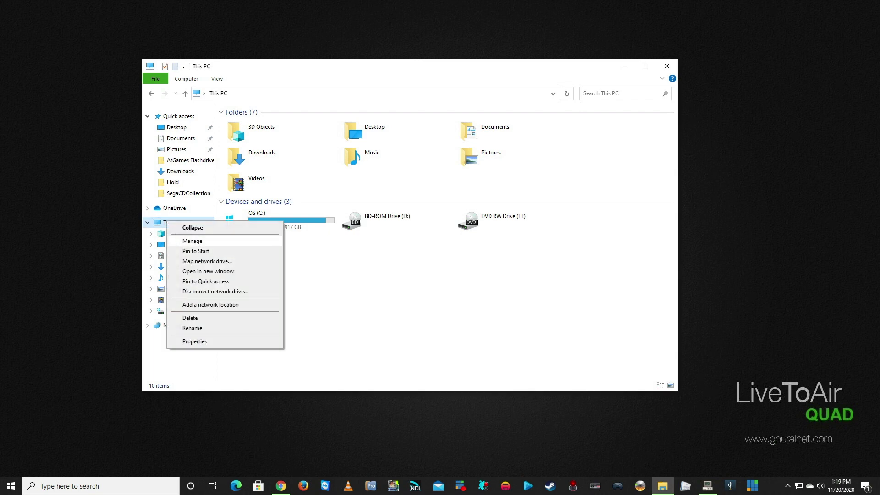
click(192, 241)
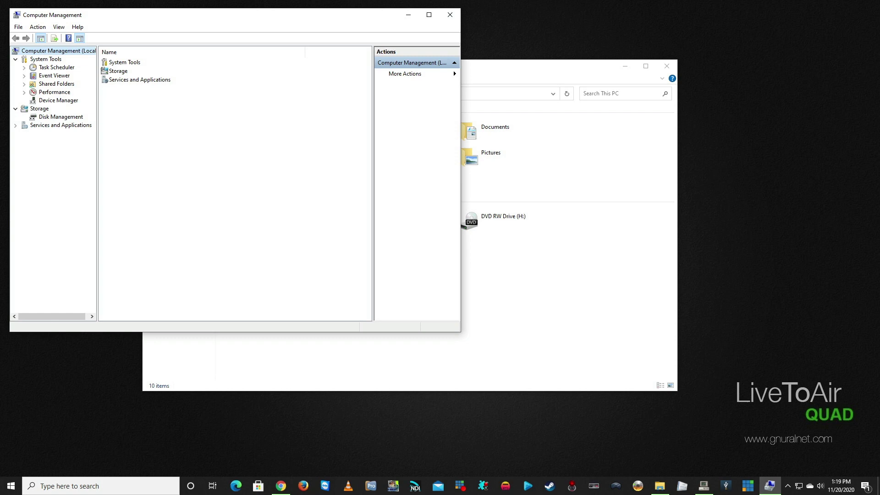
click(60, 117)
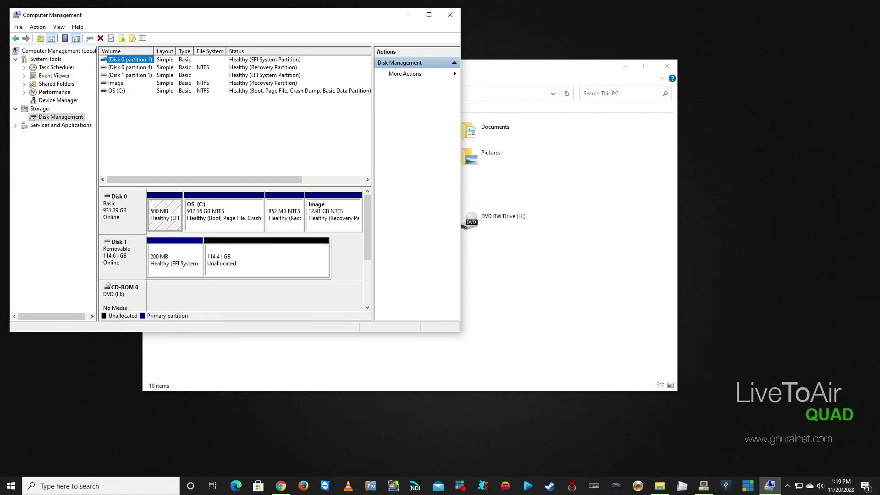
click(266, 261)
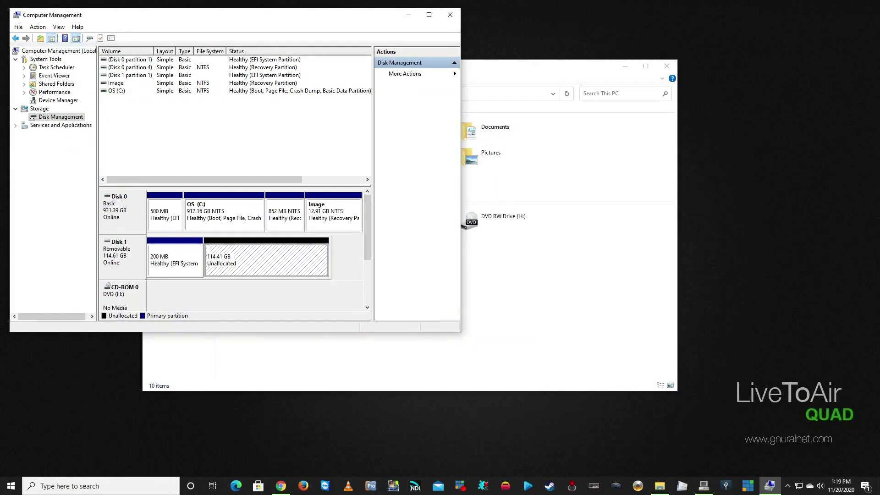
Launch the New Simple Volume wizard on Disk 1's 114.41 GB unallocated space
right_click(235, 256)
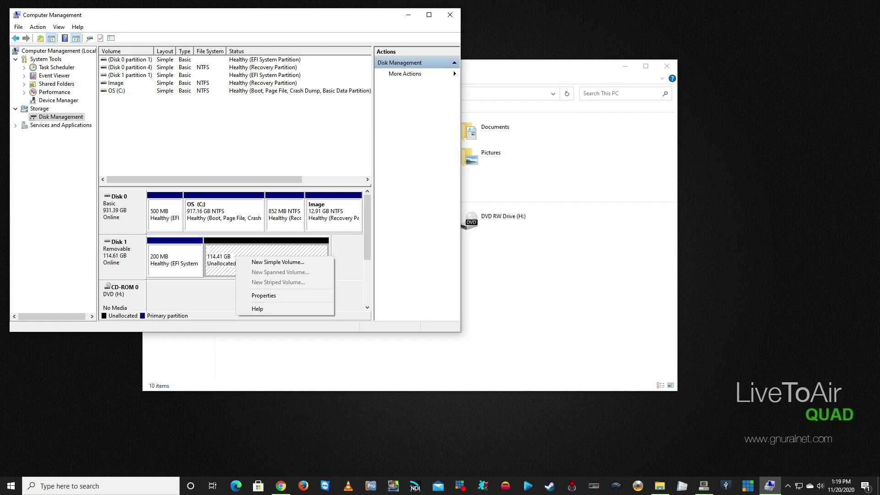
key(Escape)
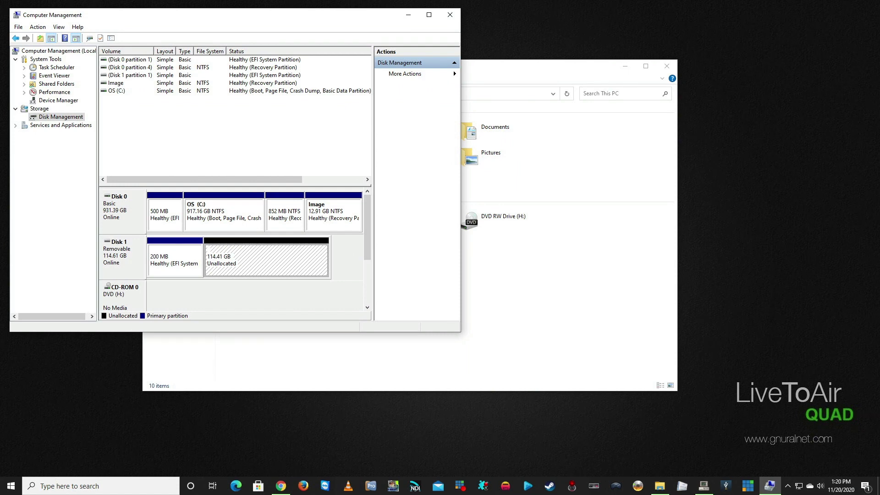
right_click(267, 258)
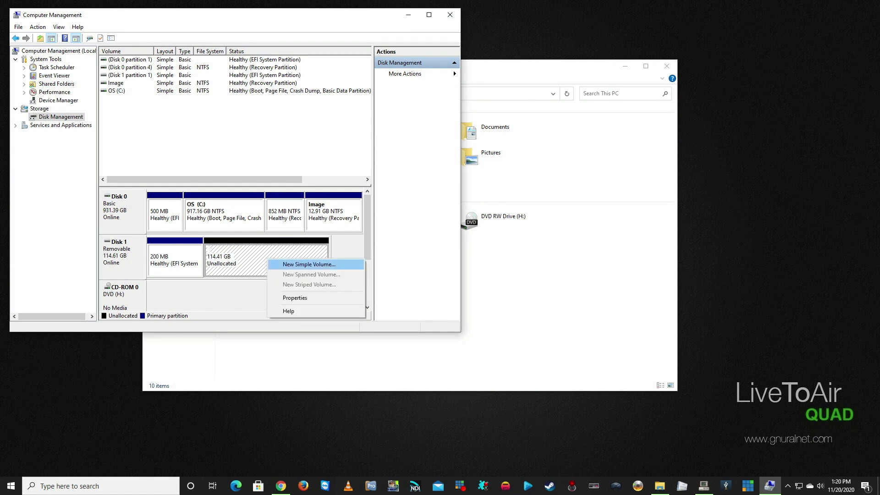
key(Return)
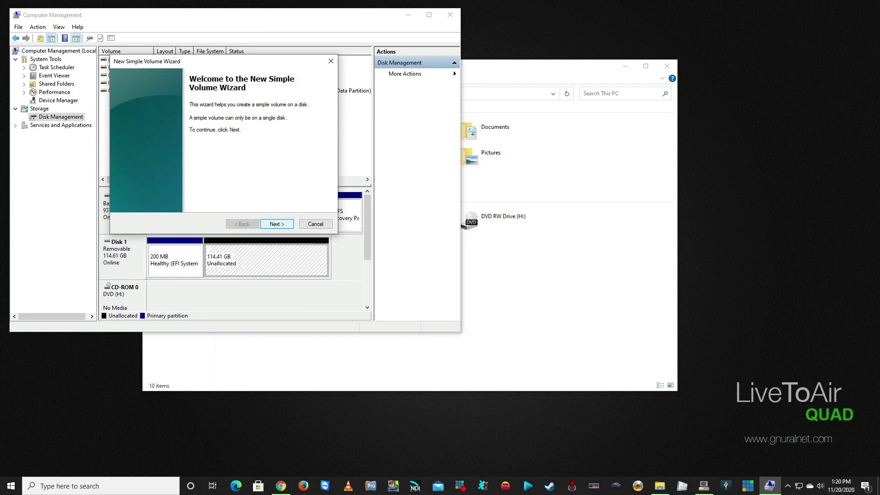
Set the new volume size to 16384 MB and keep drive letter E
key(Return)
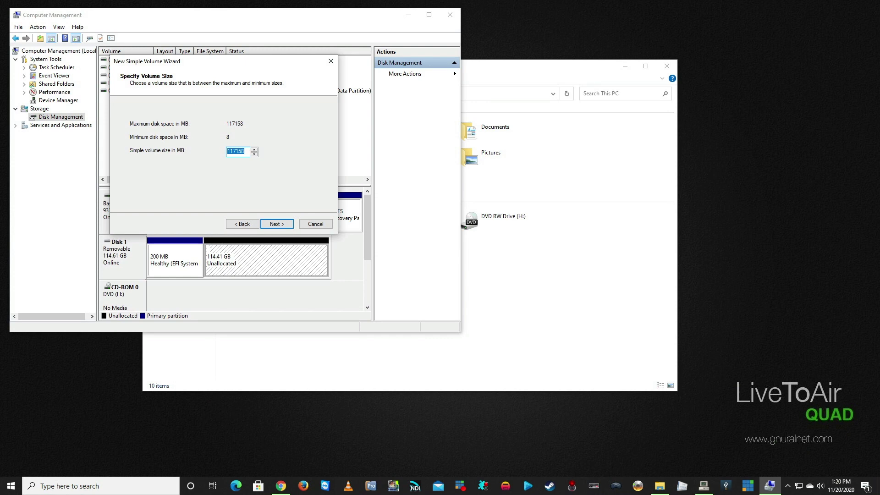
text(16384)
key(Return)
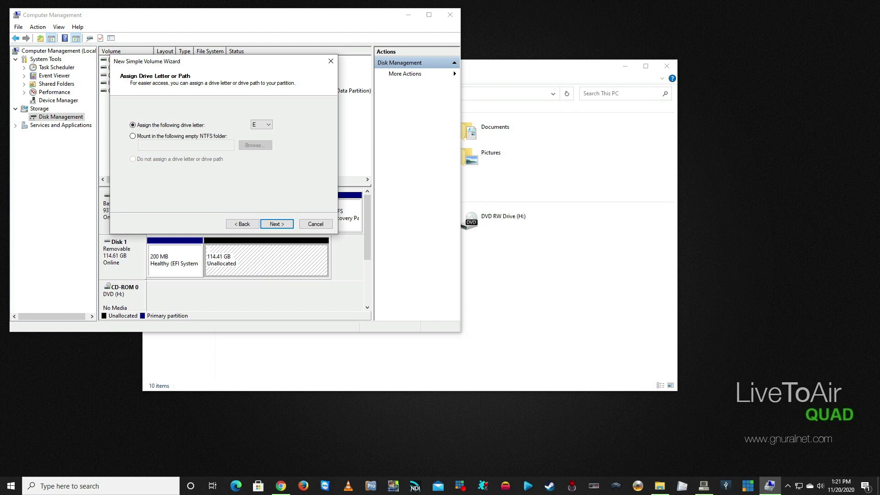
key(Tab)
key(Return)
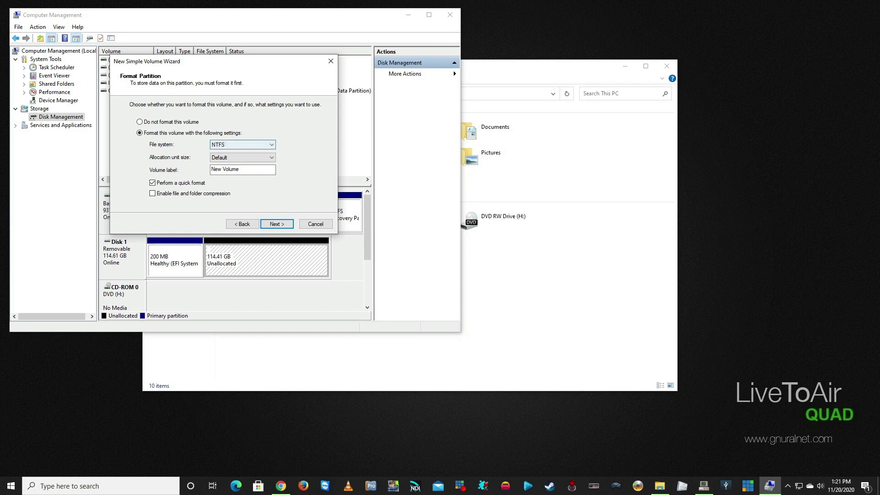
Quick-format the volume as FAT32 and finish the wizard, creating NEW VOLUME (E:)
key(alt+Down)
key(Down)
key(Return)
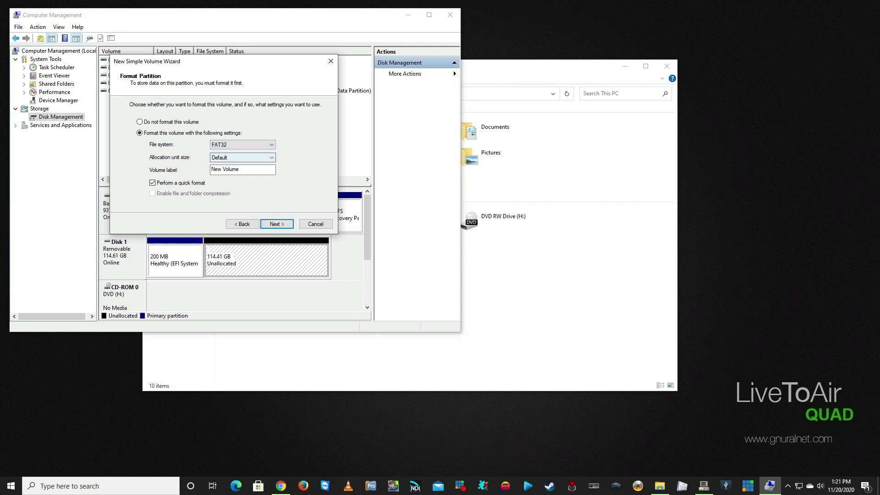
click(237, 170)
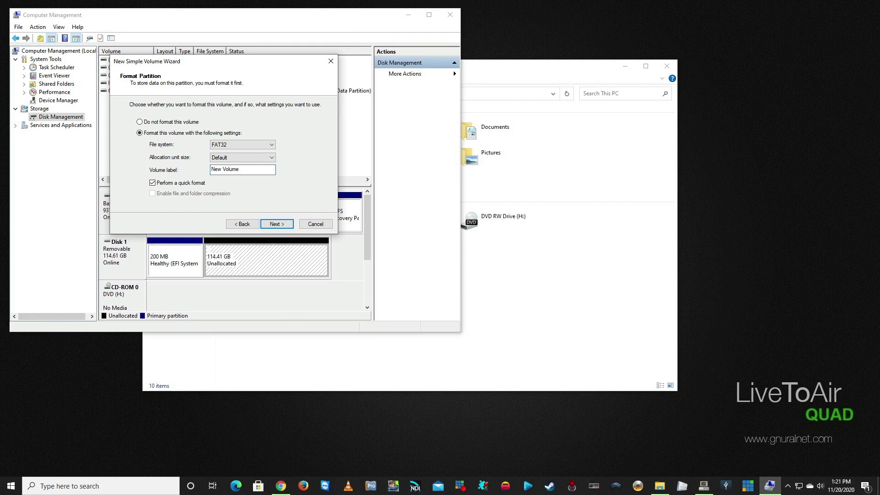
click(277, 224)
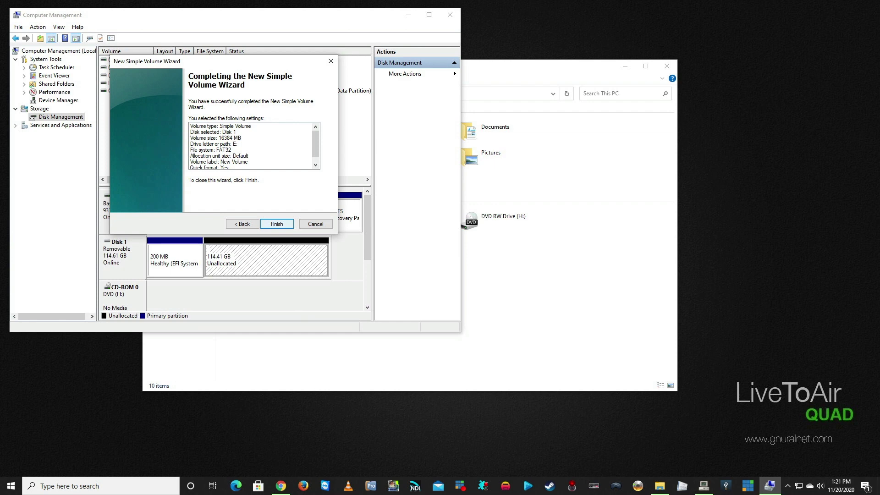
click(277, 223)
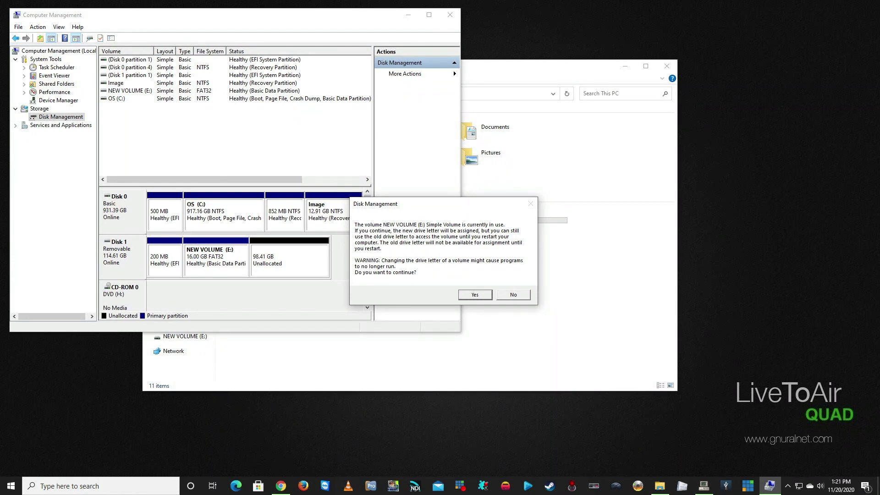
Accept the drive-letter warning and select the remaining 98.41 GB unallocated space
key(Return)
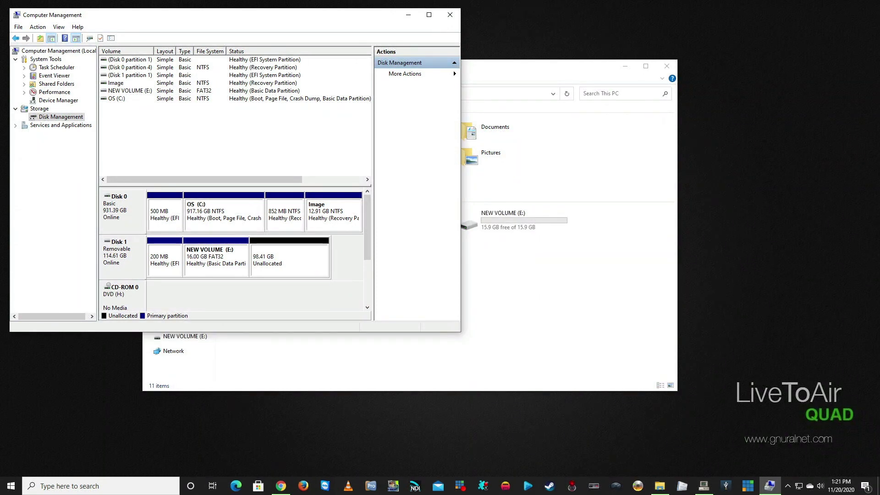
click(289, 260)
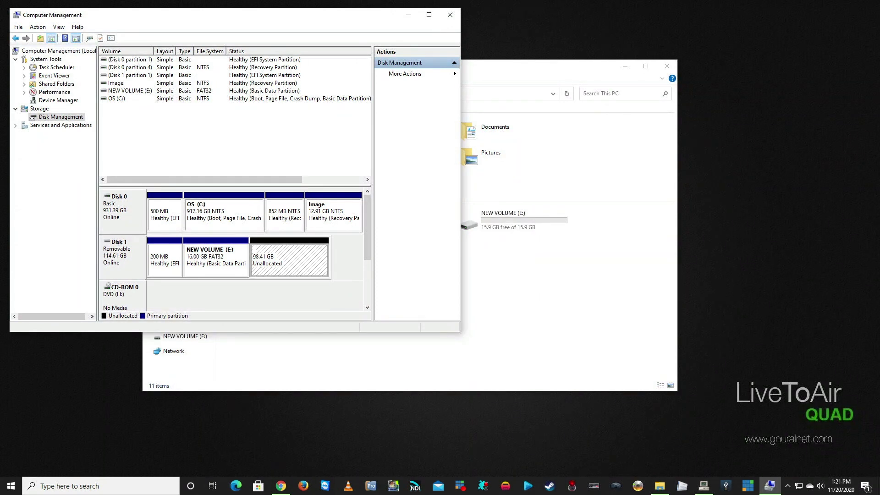
Start a second simple volume on the 98.41 GB space, keeping the full 100773 MB size
right_click(299, 265)
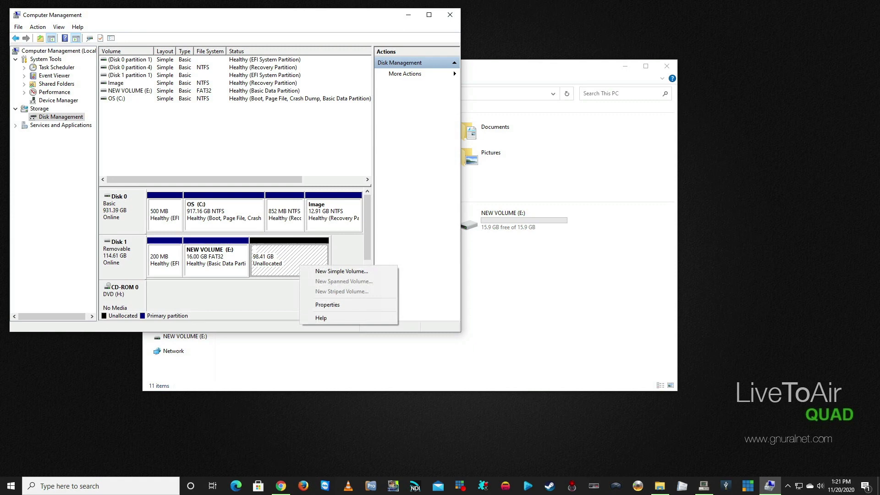
click(341, 271)
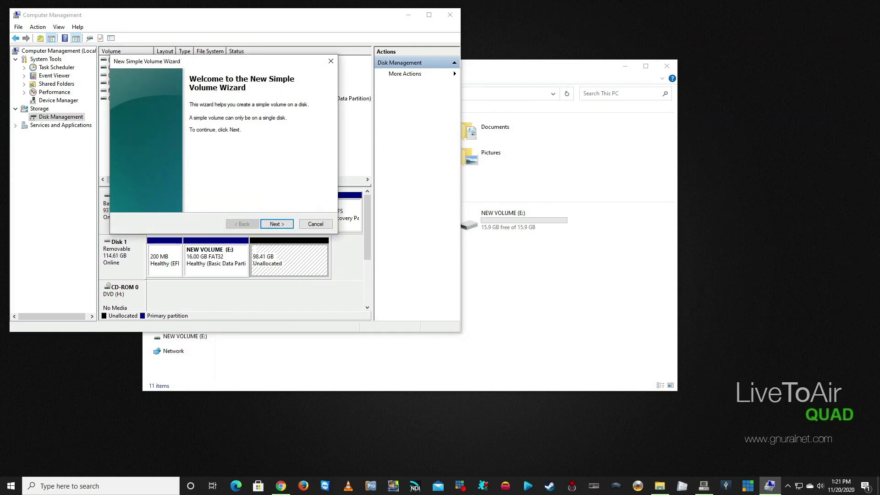
click(276, 223)
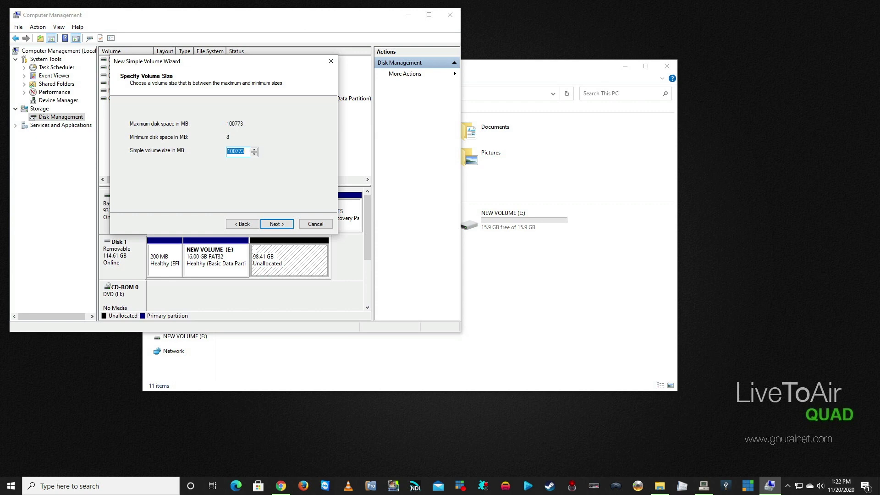
key(Return)
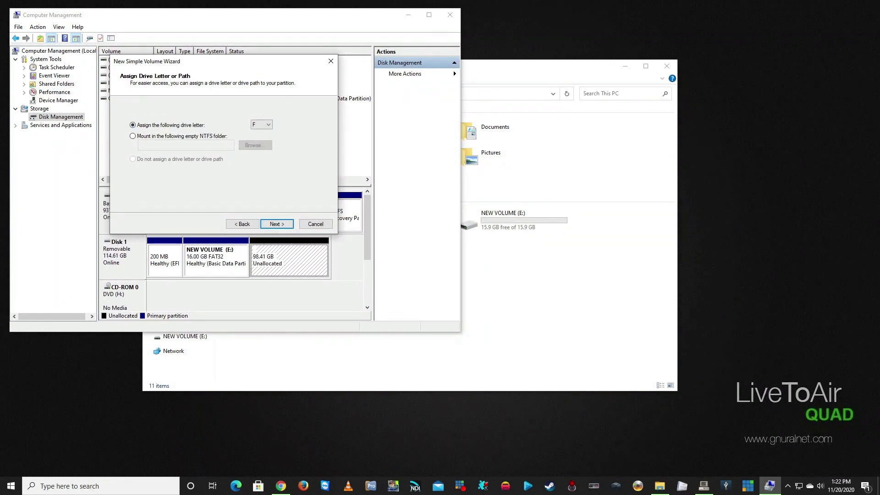
Keep drive letter F, choose exFAT with volume label AtGames, and finish the wizard
key(Tab)
key(Return)
key(shift+Tab)
key(shift+Tab)
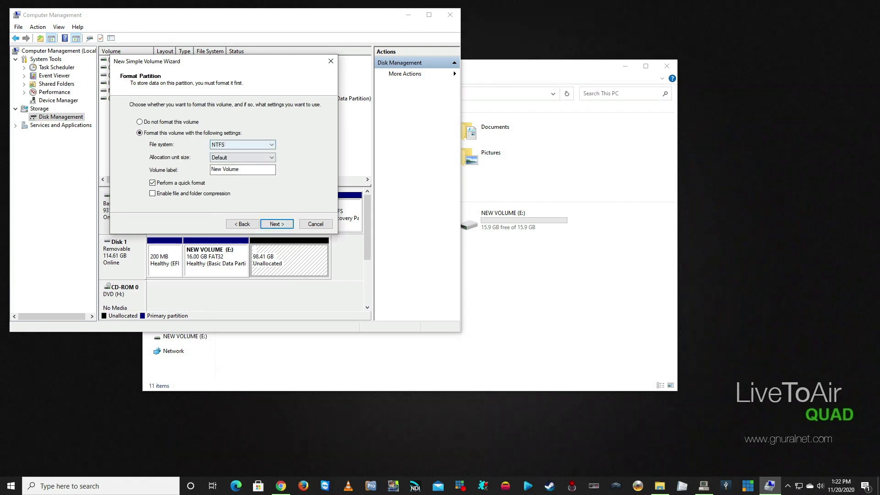
key(alt+Down)
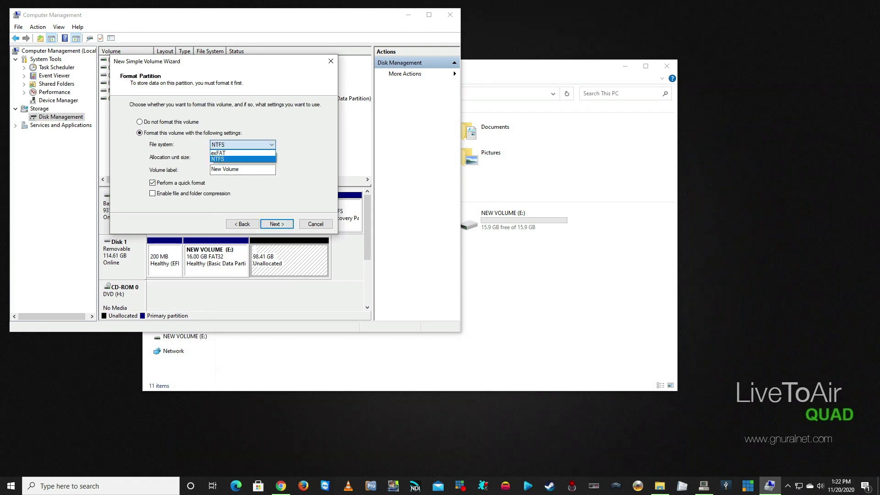
key(Return)
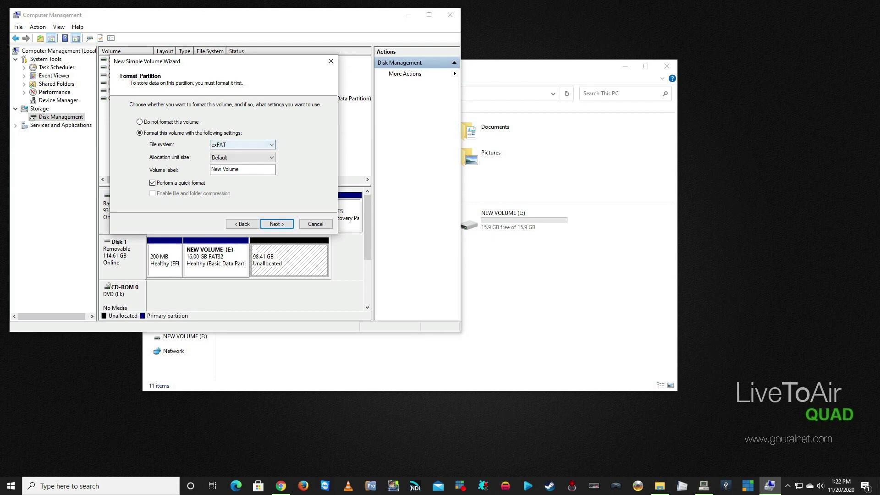
key(Tab)
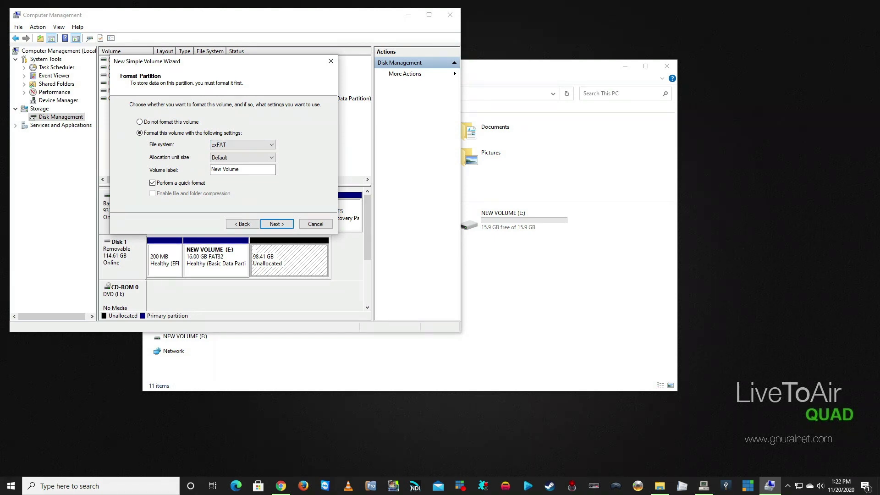
key(Tab)
key(shift+Left)
key(shift+Left)
key(shift+Left)
key(shift+Left)
key(shift+Left)
key(shift+Left)
key(shift+Left)
key(shift+Left)
key(shift+Left)
key(shift+Left)
text(AtGames)
key(Return)
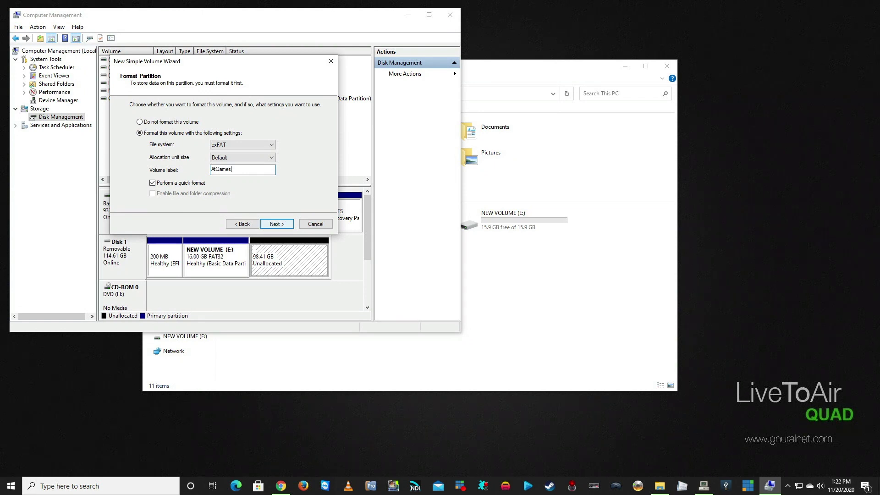
key(Return)
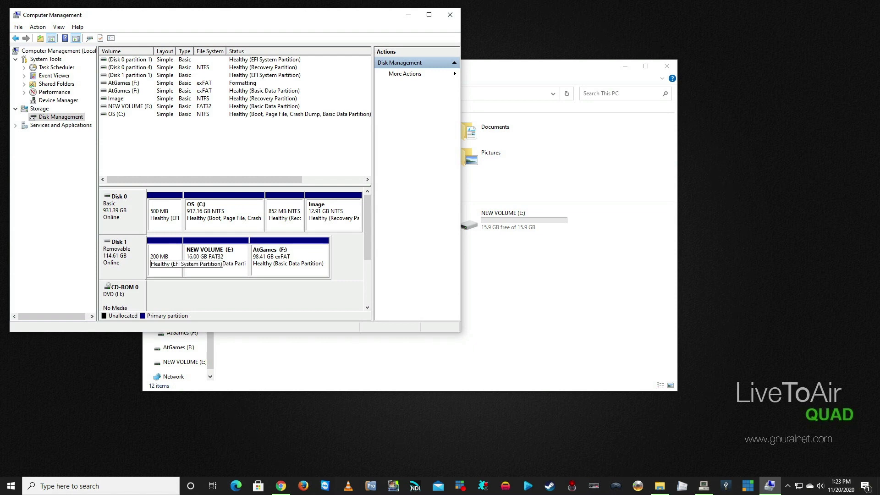
Check the options for Disk 1's 200 MB EFI partition, then return to File Explorer
click(163, 257)
right_click(175, 261)
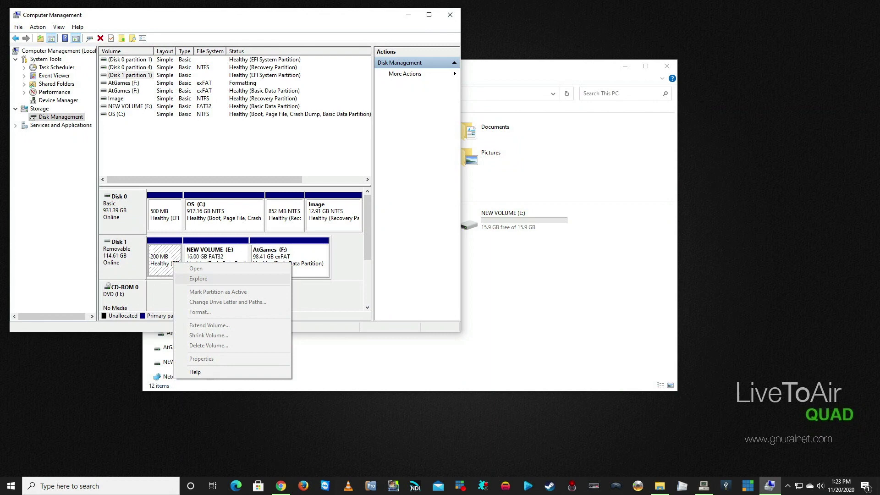
key(Escape)
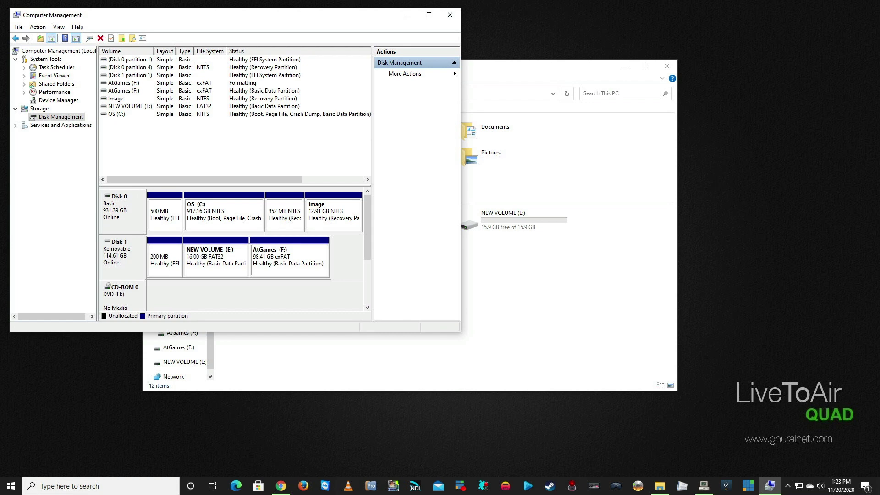
key(alt+Tab)
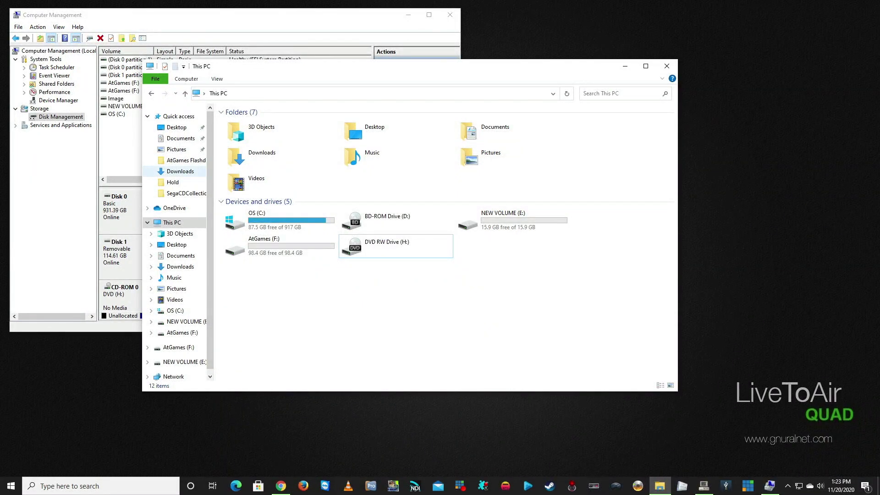
Select all files in Hold > AtGames Flashdrive and drag them onto AtGames (F:)
click(173, 182)
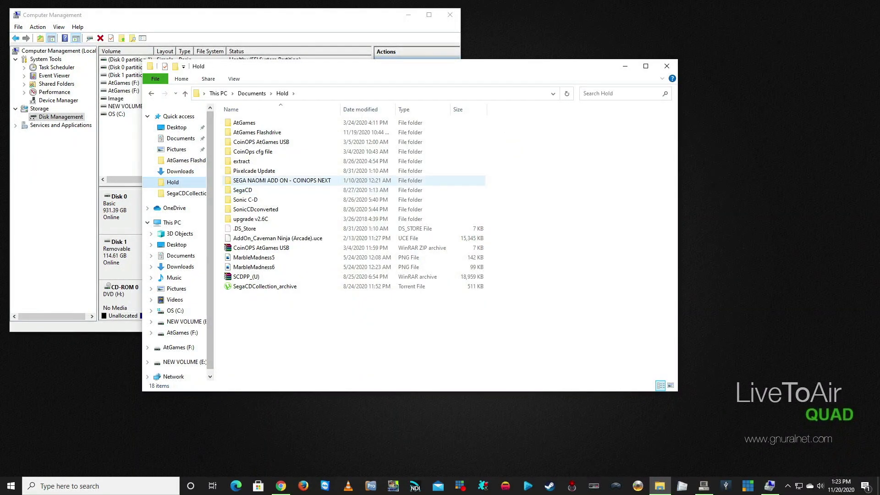
double_click(247, 133)
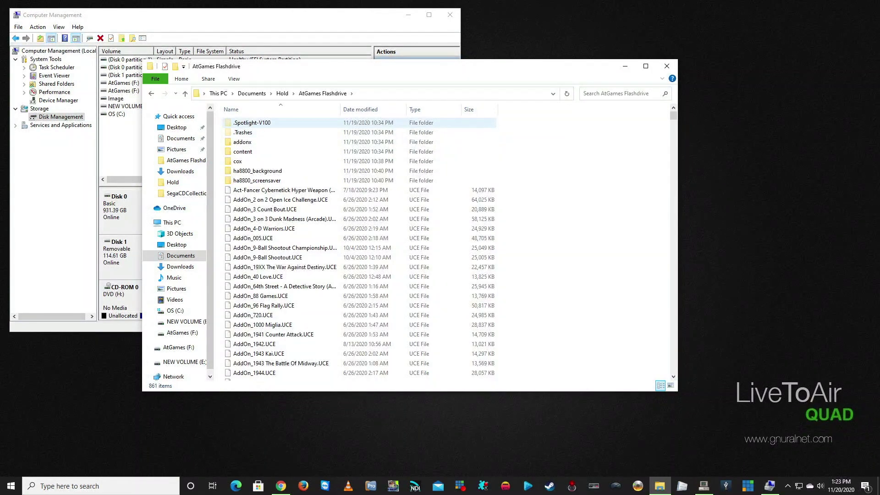
text(addon_donk)
scroll(275, 240, down, 20)
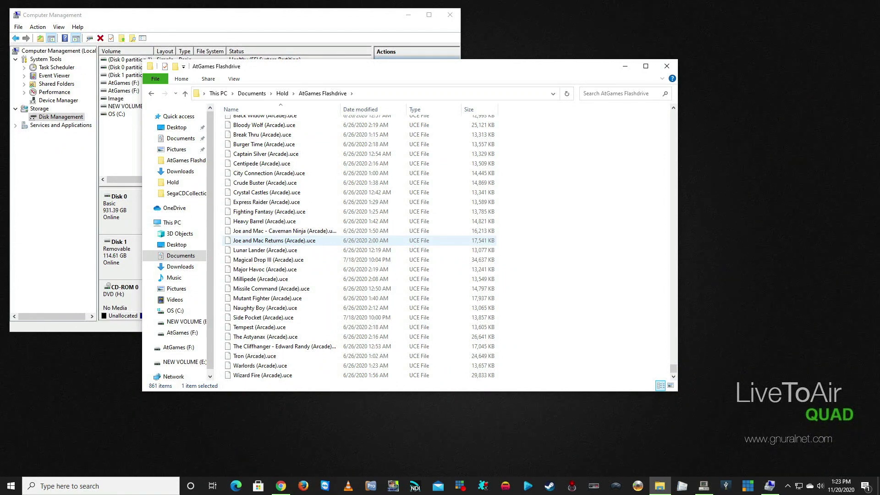
key(ctrl+a)
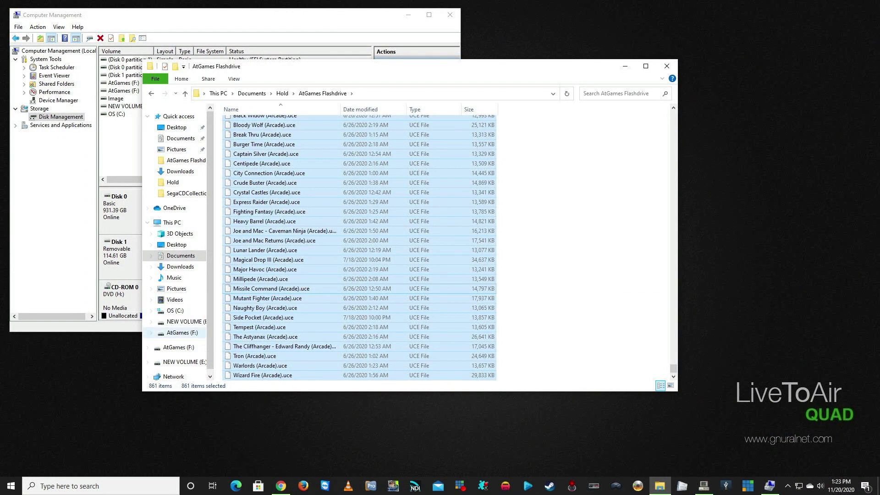
drag(182, 333, 182, 332)
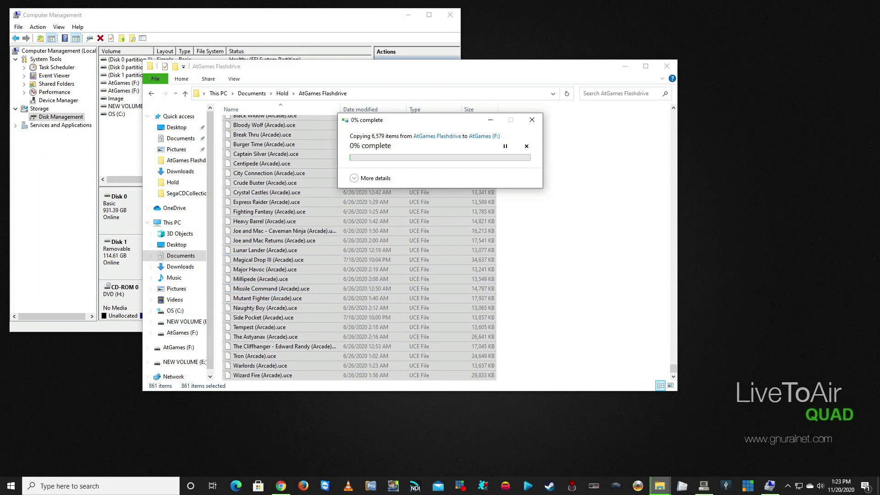
Move the copy progress window aside while the copy to AtGames (F:) finishes
drag(418, 120, 378, 397)
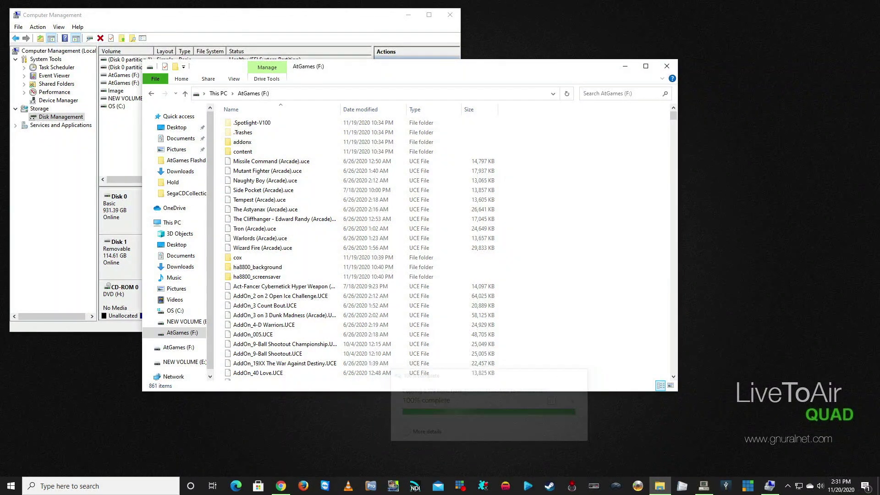
Select all files on AtGames (F:), then eject the drive from the navigation pane
key(ctrl+a)
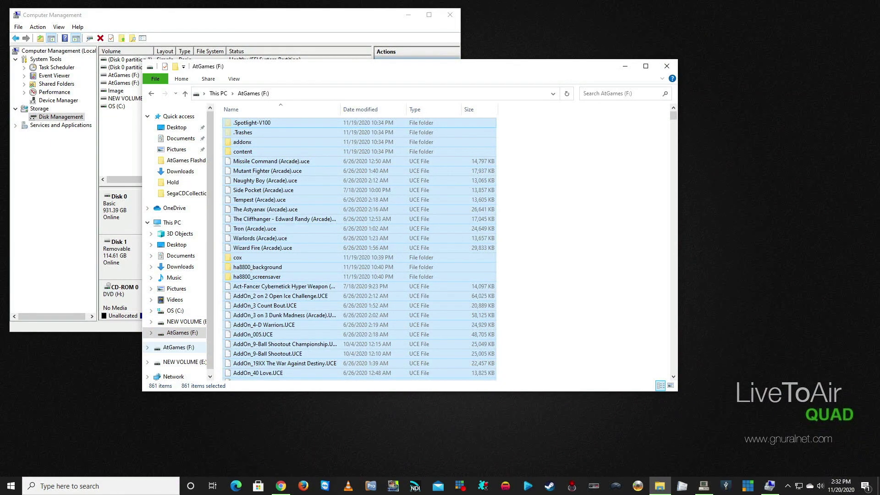
right_click(182, 332)
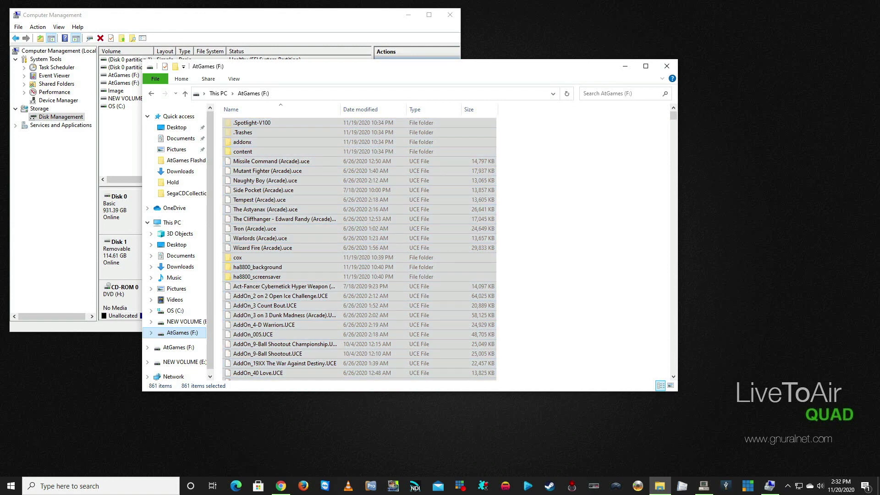
click(197, 260)
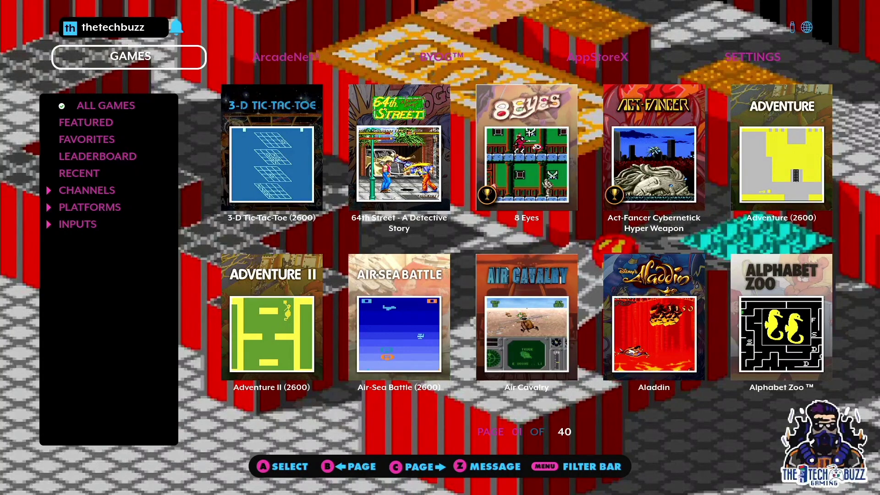
Dismiss the ArcadeNet notice and open Flash Drive X on the third Settings page
key(Right)
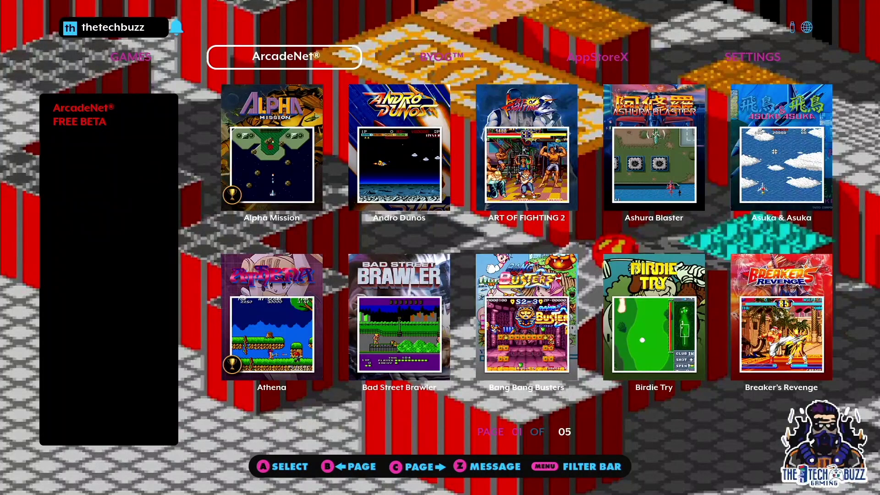
key(Right)
key(Right)
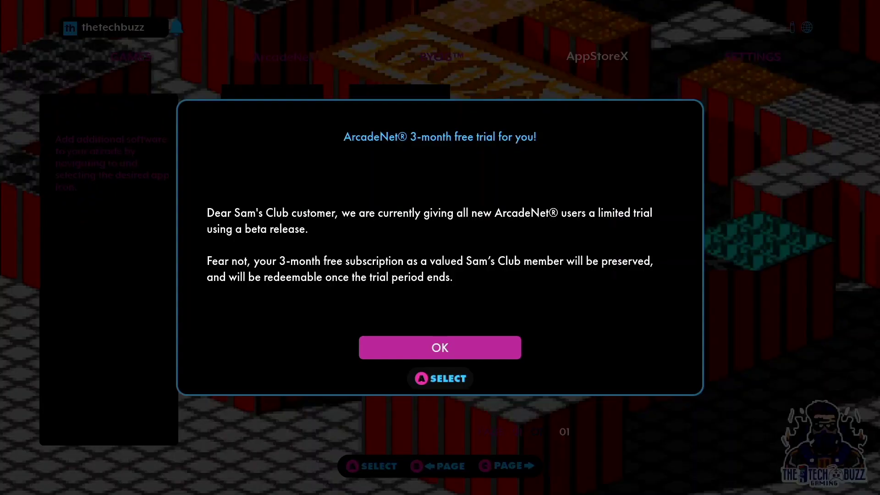
key(Return)
key(Right)
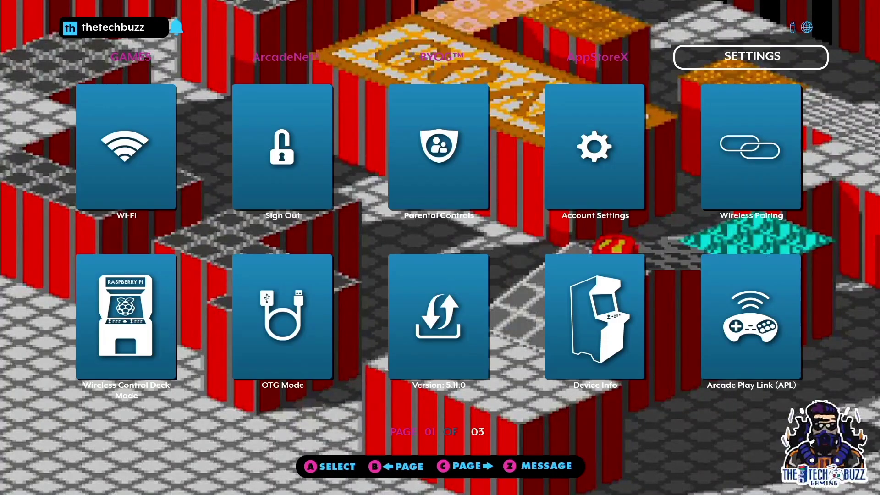
key(Down)
key(Right)
key(Right)
key(Right)
key(Right)
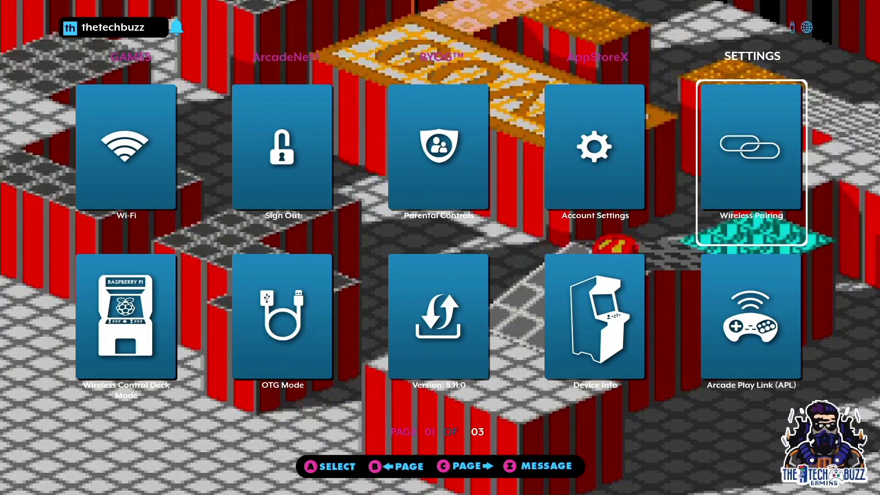
key(Right)
key(Right)
key(Right)
key(Right)
key(Right)
key(Right)
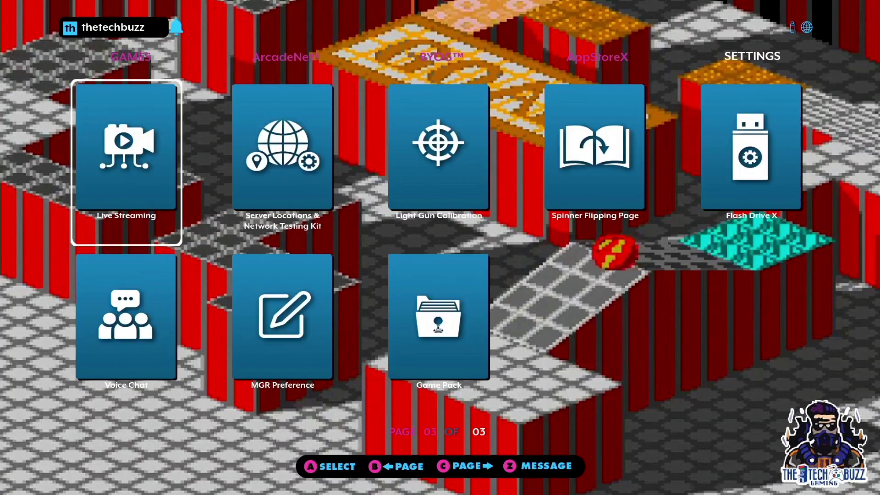
key(Right)
key(Right)
key(Right)
key(Right)
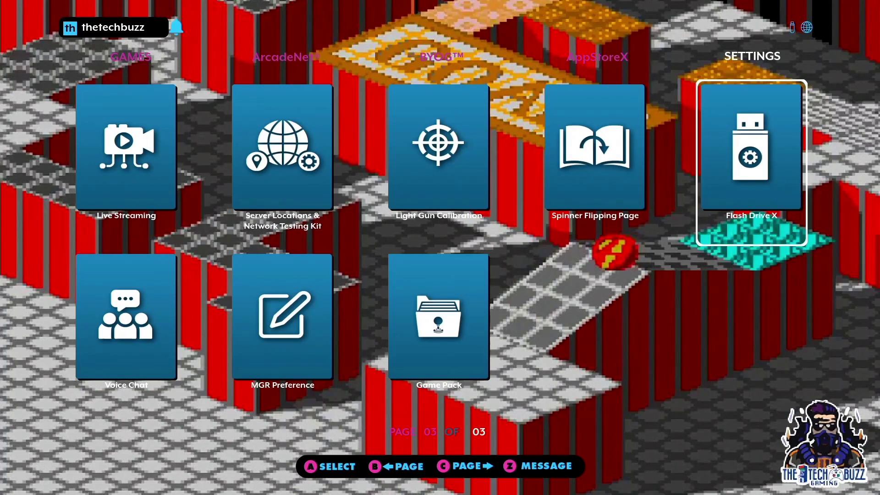
key(Return)
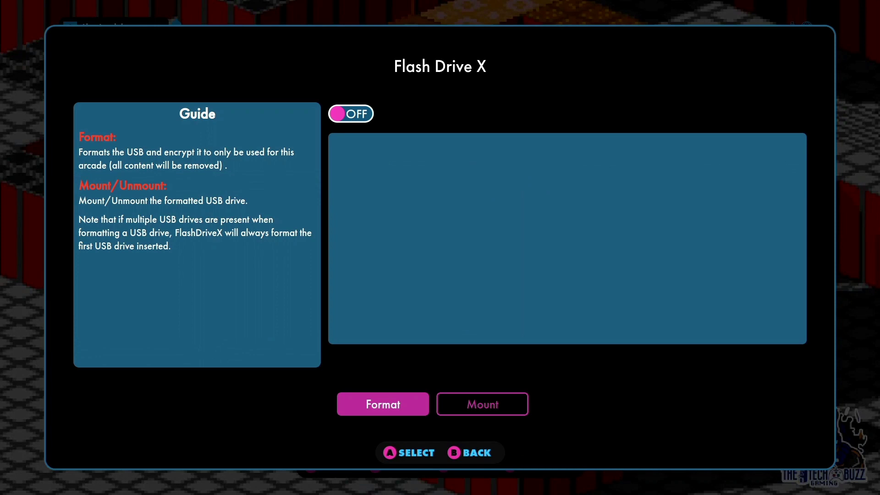
Format and mount the Flash Drive X USB (188 MB total), then return to Settings
key(Return)
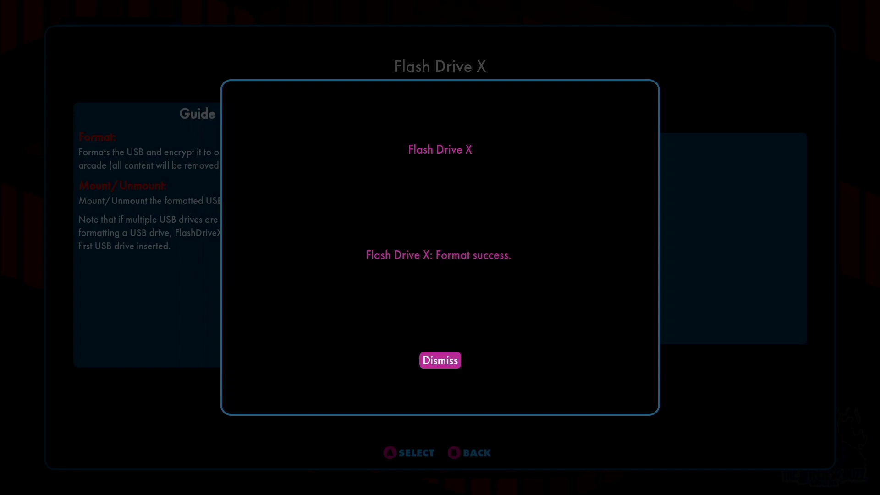
key(Return)
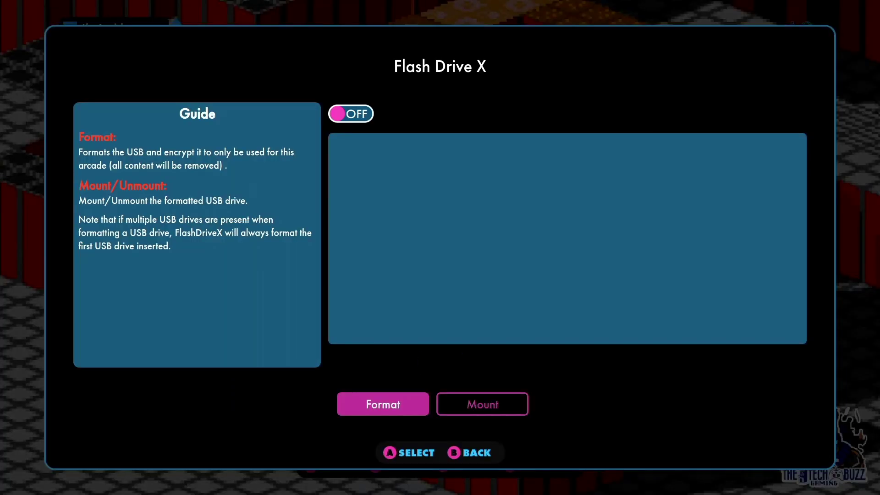
key(Right)
key(Return)
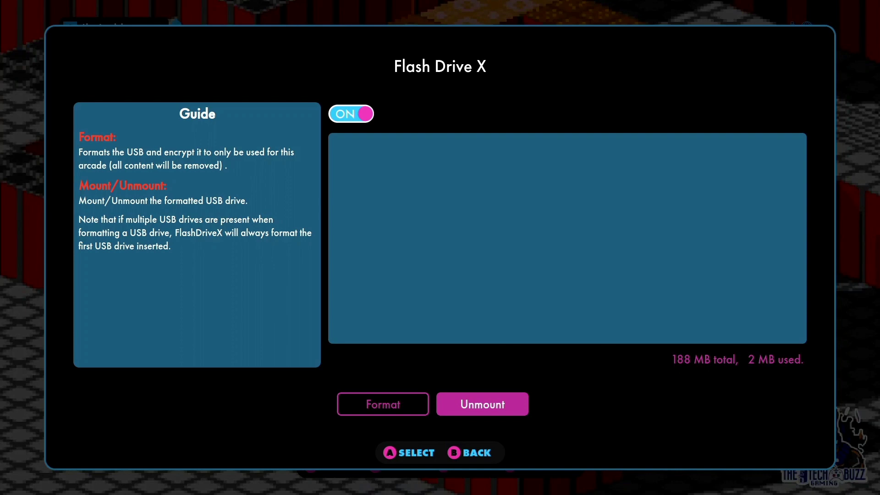
key(Escape)
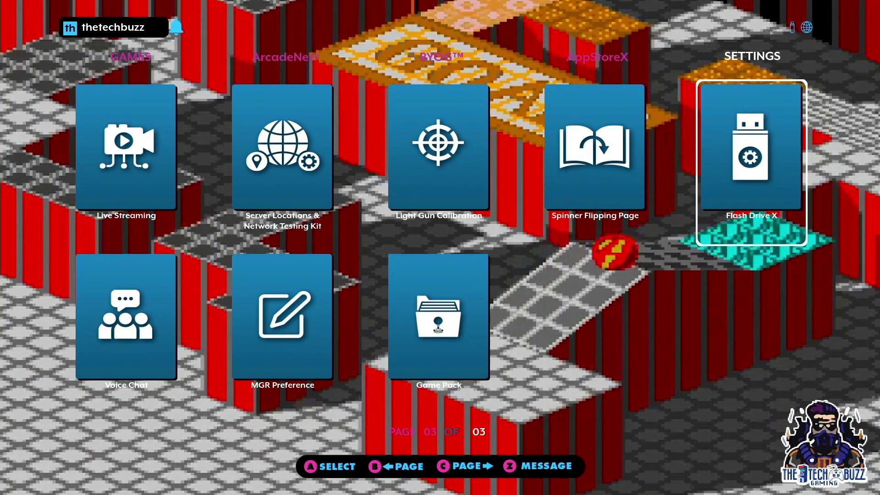
Install the CoinOPSX app from the AppStoreX tab and close the completion message
key(Up)
key(Left)
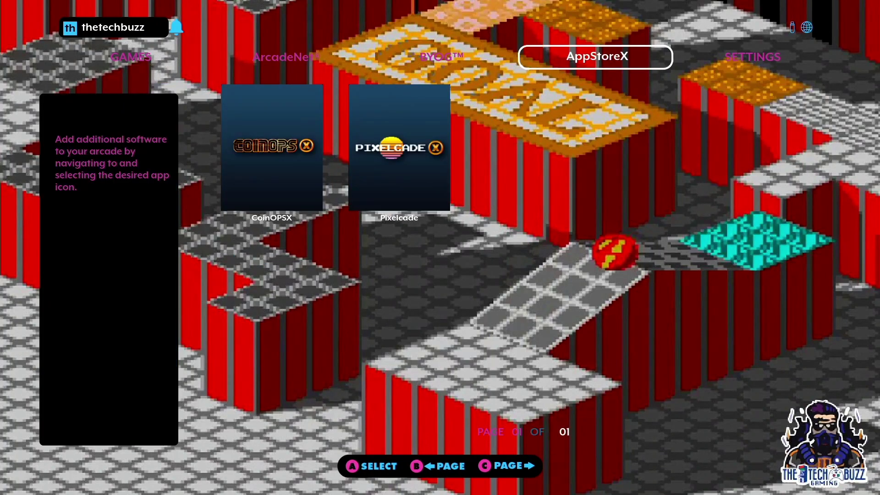
key(Return)
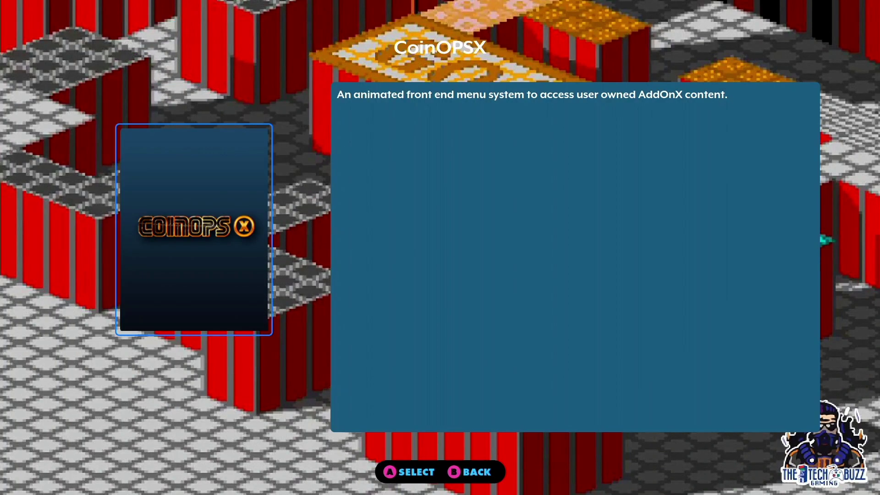
key(Return)
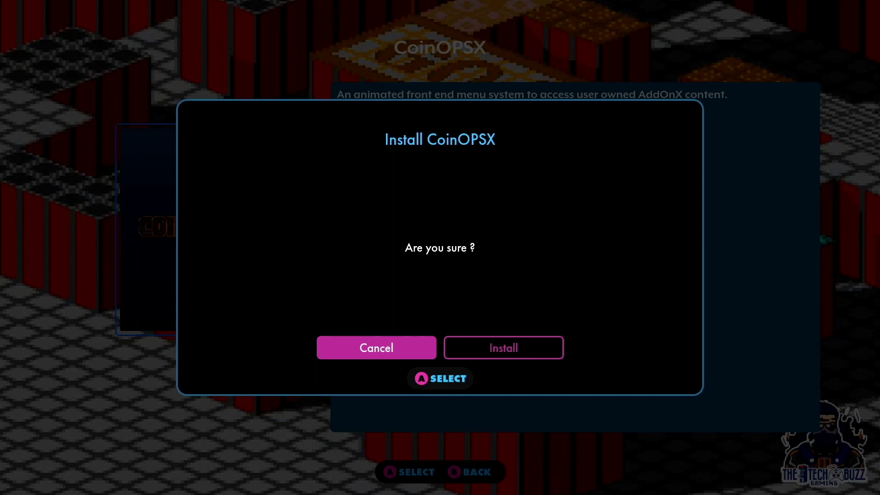
key(Right)
key(Return)
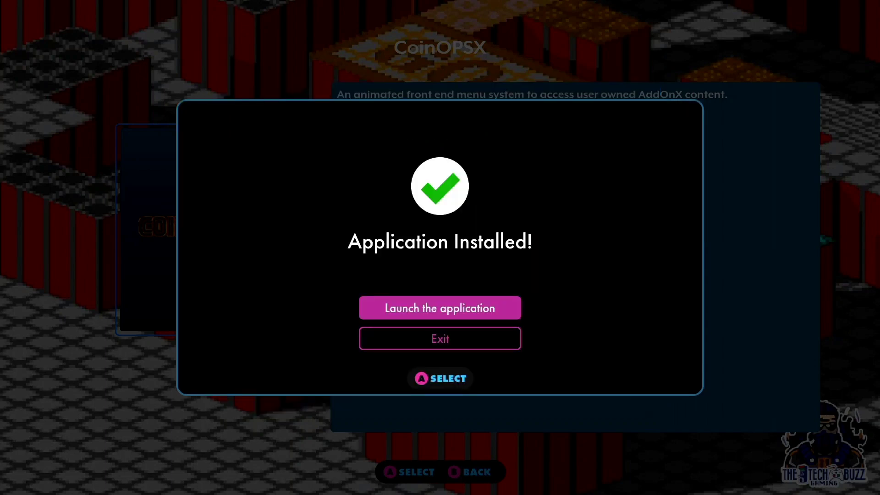
key(Escape)
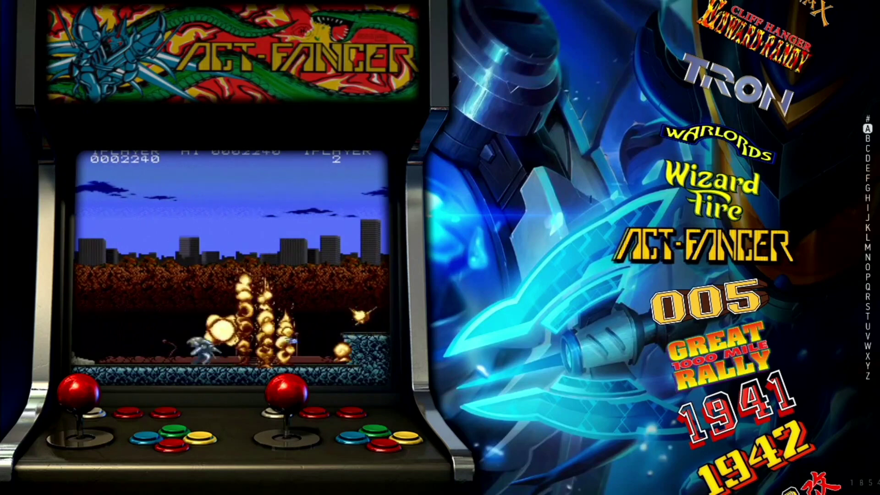
Move down the CoinOPS X game list from Act-Fancer to 1941
key(Down)
key(Down)
key(Down)
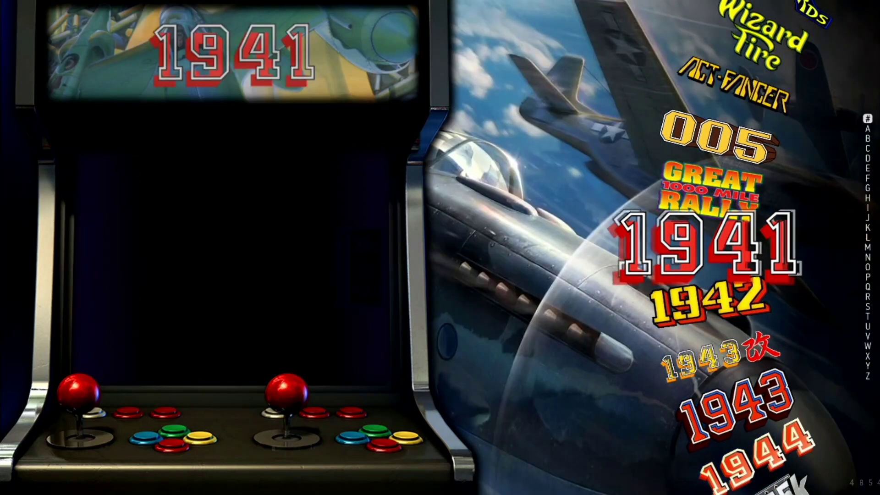